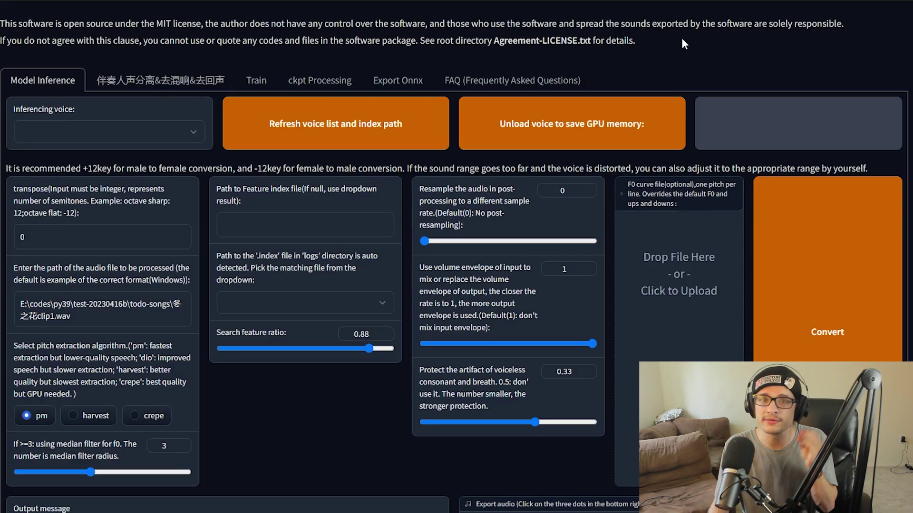
Open the 伴奏人声分离 vocal separation page and translate it into English.
click(178, 82)
right_click(852, 152)
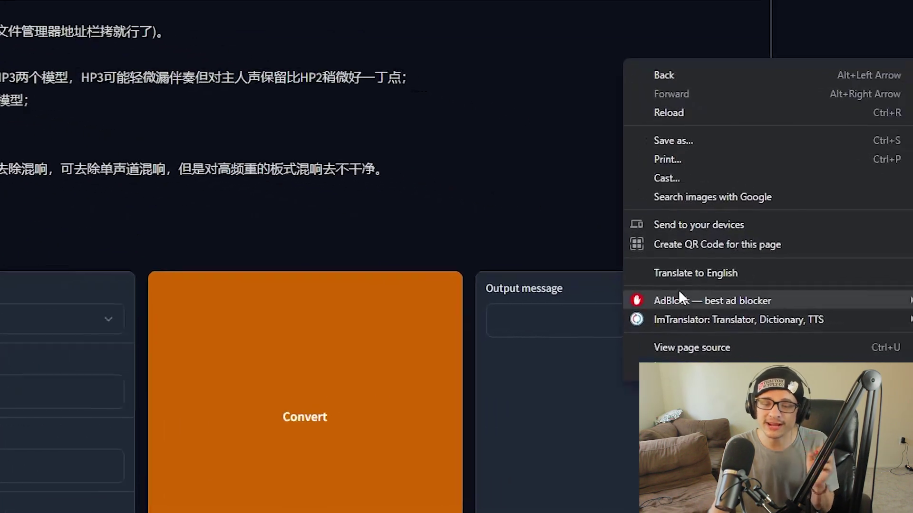
click(680, 274)
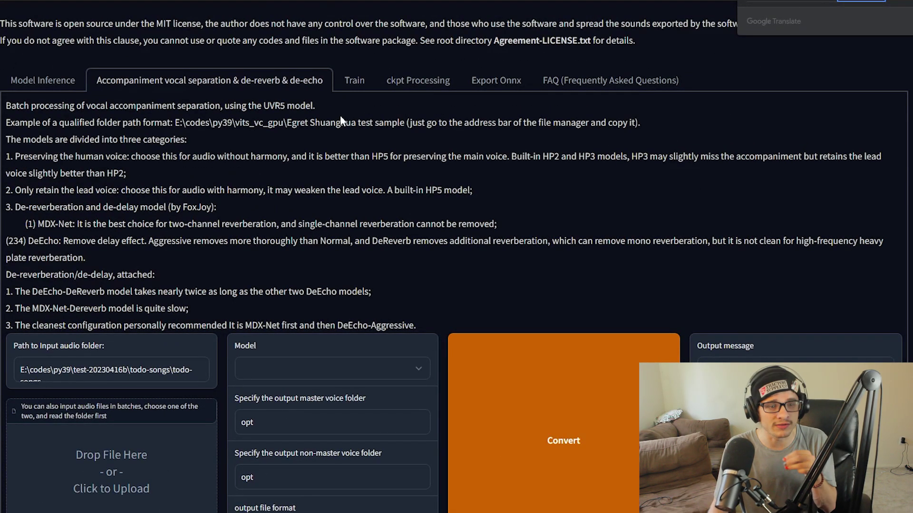
drag(225, 106, 317, 116)
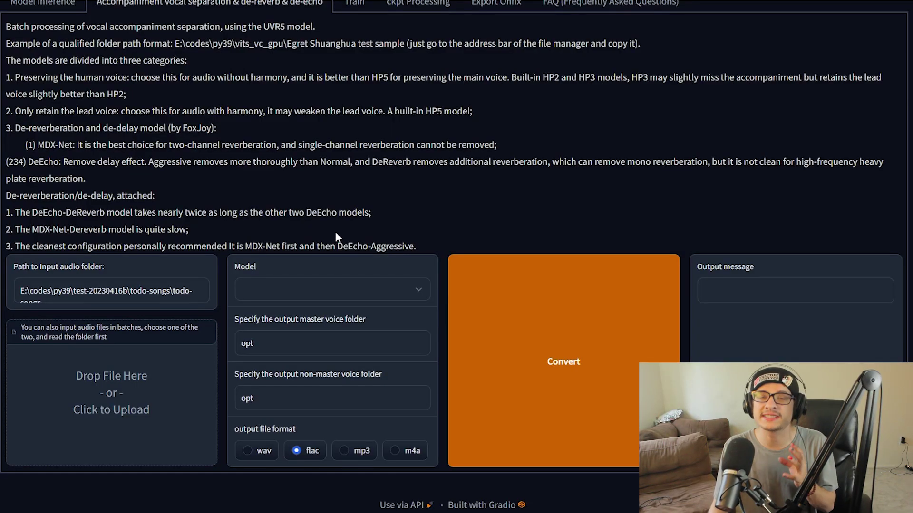
Select the HP3_all_vocals separation model and upload the song file.
click(302, 296)
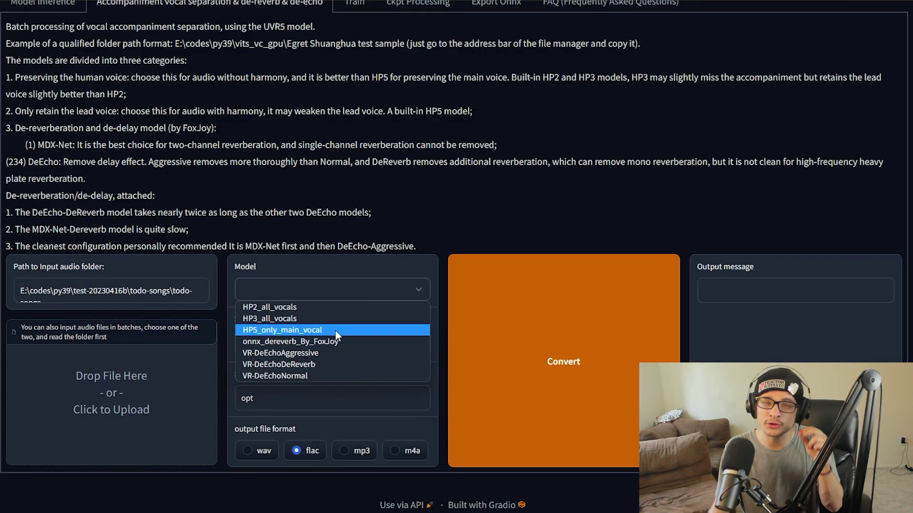
click(455, 224)
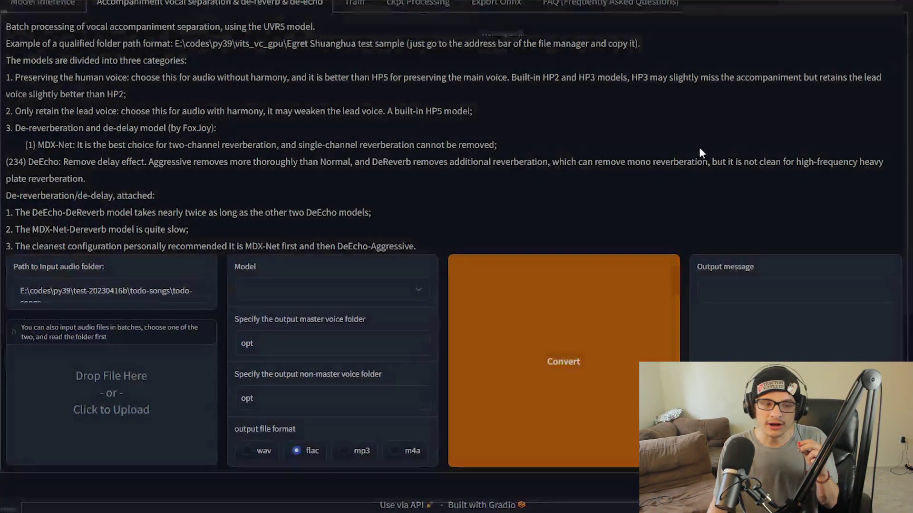
click(108, 403)
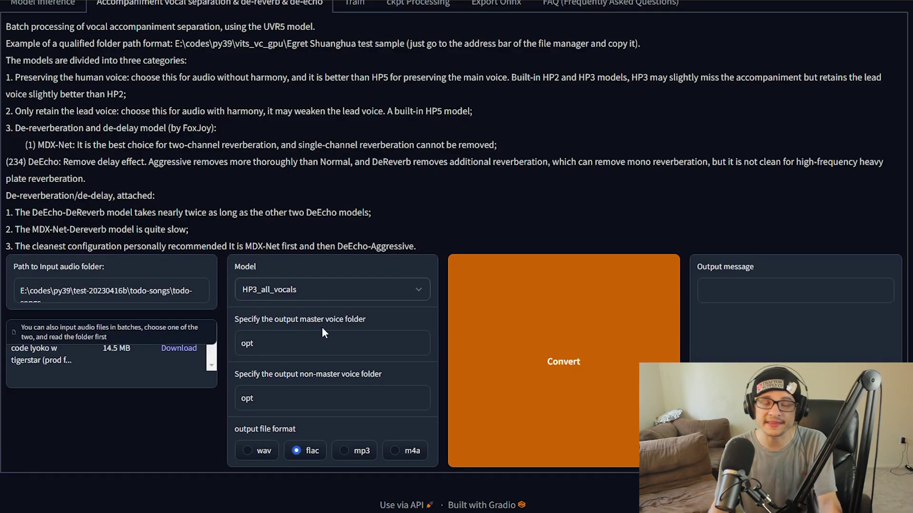
click(563, 361)
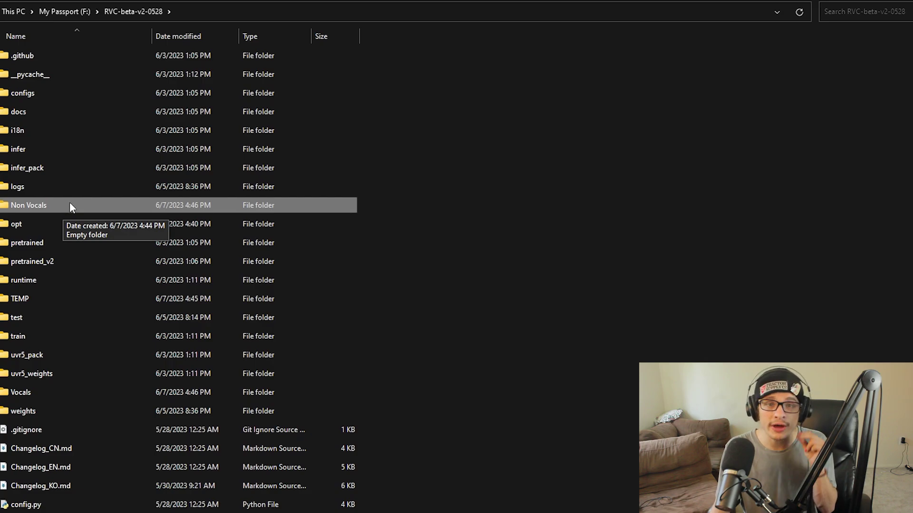
Copy the Vocals folder path and paste it as the vocal output folder.
right_click(22, 394)
click(97, 288)
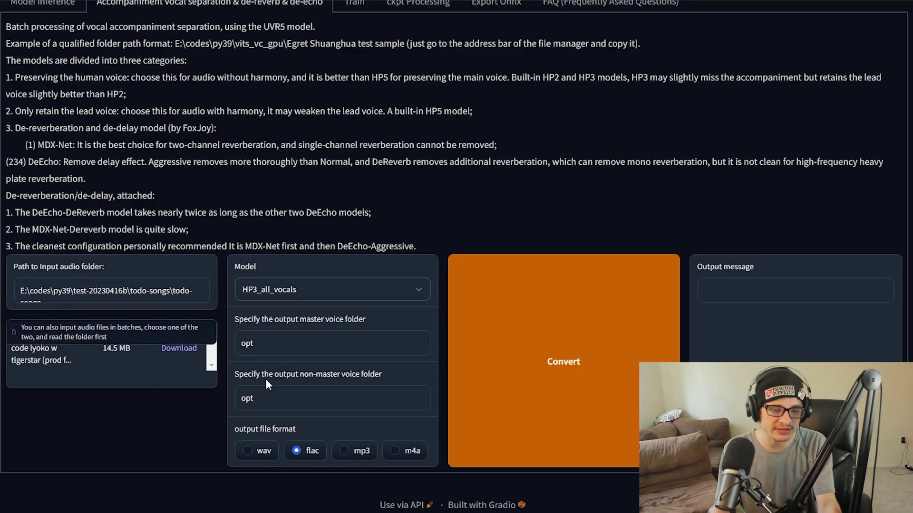
key(ctrl+v)
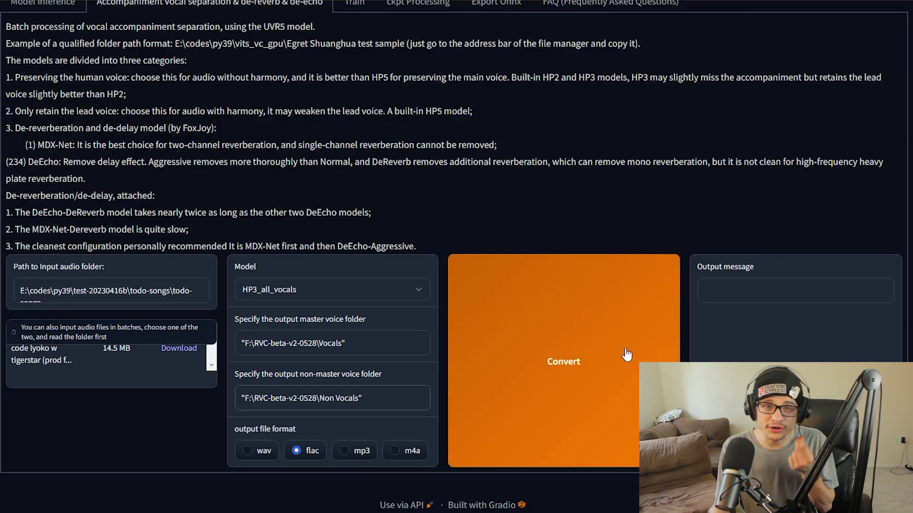
Clear the unused input-folder path and run Convert on the uploaded song.
click(580, 370)
triple_click(76, 292)
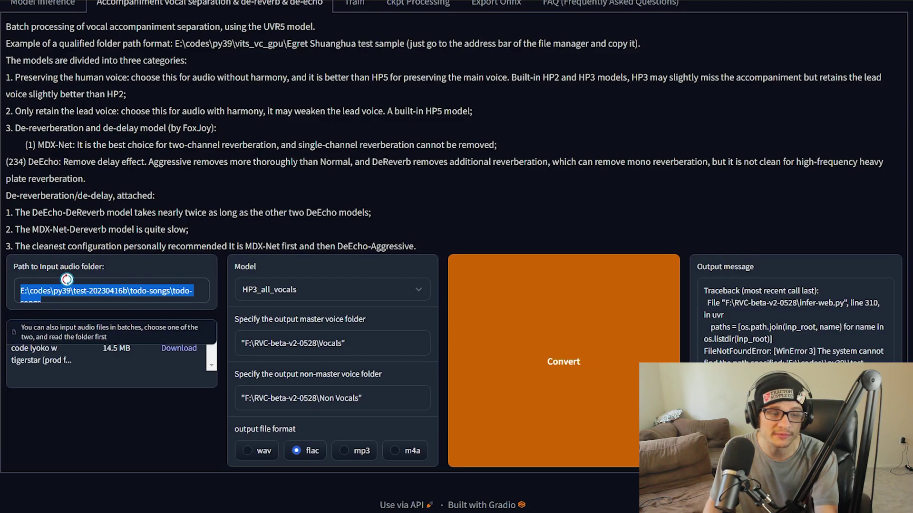
key(BackSpace)
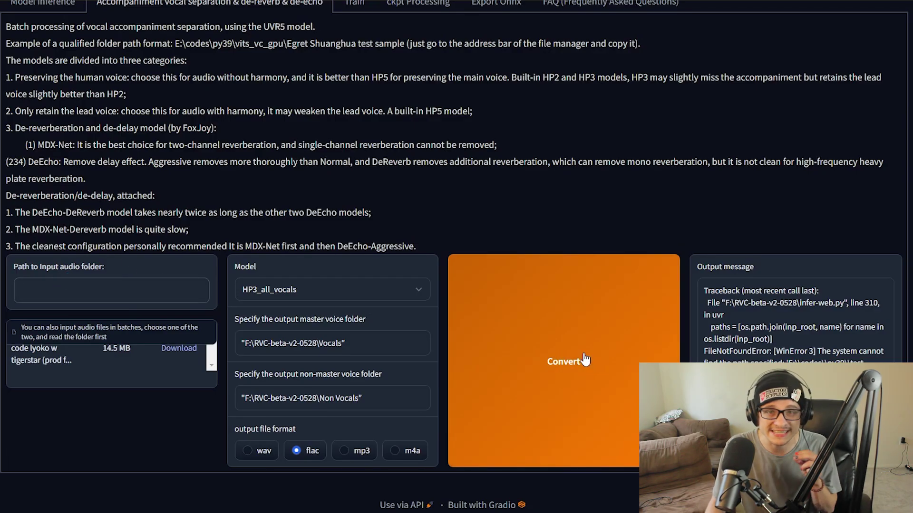
click(587, 359)
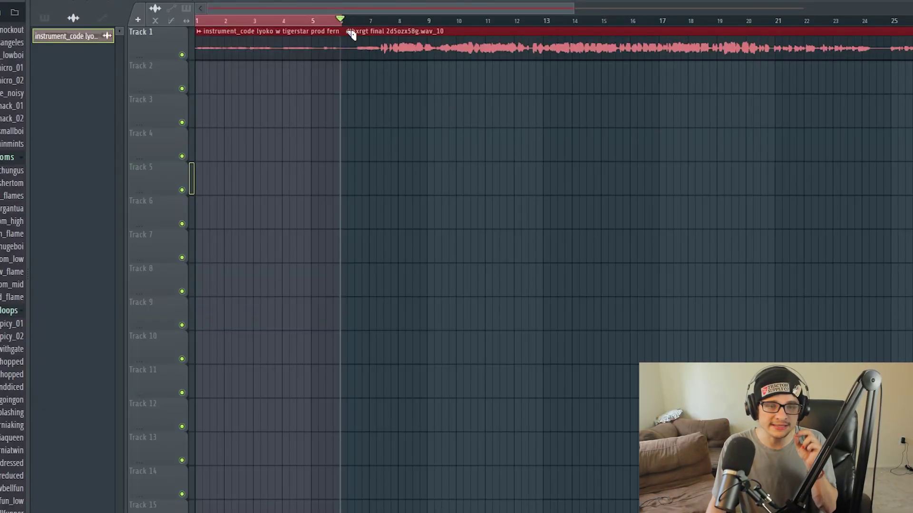
Slice the clip near bars 6 and 4.7, moving pieces to Tracks 2, 4 and 5 at bar 1.
drag(355, 31, 359, 77)
drag(480, 56, 177, 96)
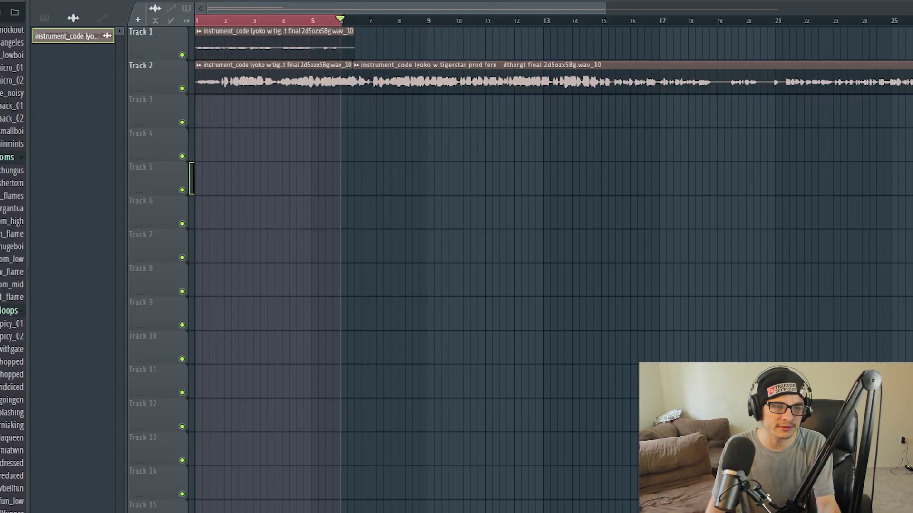
drag(406, 86, 240, 156)
drag(302, 131, 302, 160)
drag(392, 148, 255, 162)
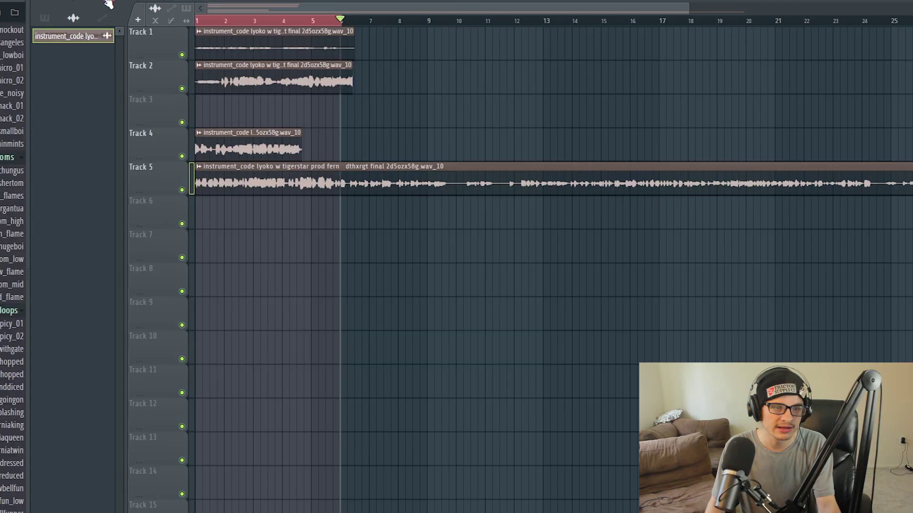
Slice the remaining clips near bar 6, moving pieces to Tracks 6, 7 and 8 at bar 1.
drag(354, 173, 335, 194)
drag(554, 177, 319, 224)
drag(412, 217, 290, 252)
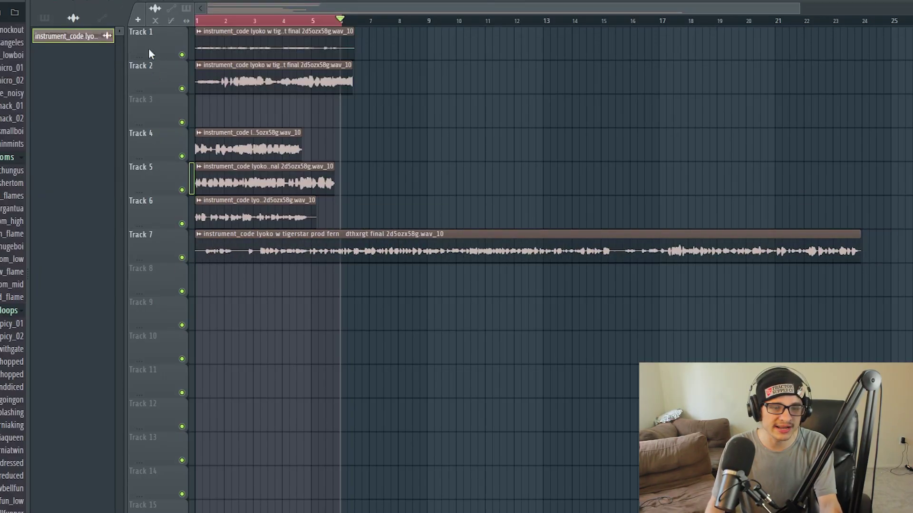
drag(356, 236, 352, 273)
drag(476, 236, 315, 270)
click(10, 5)
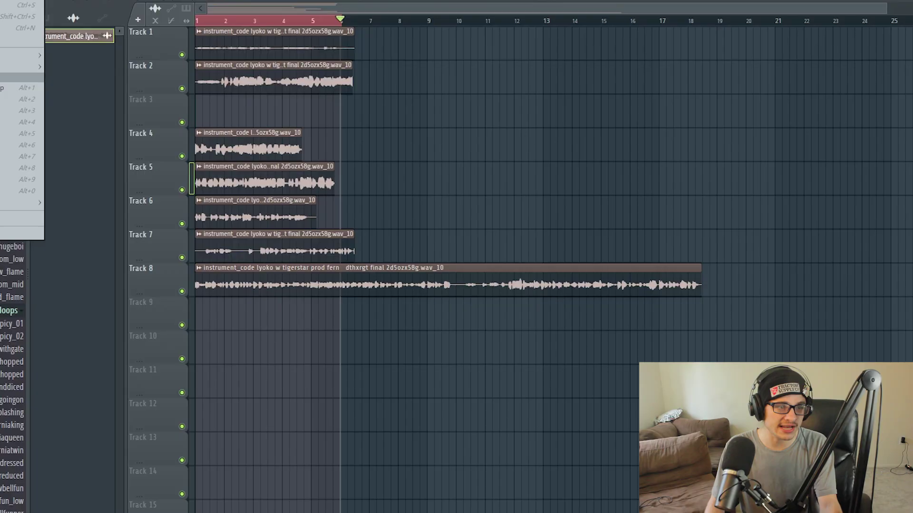
mouse_move(33, 67)
mouse_move(110, 150)
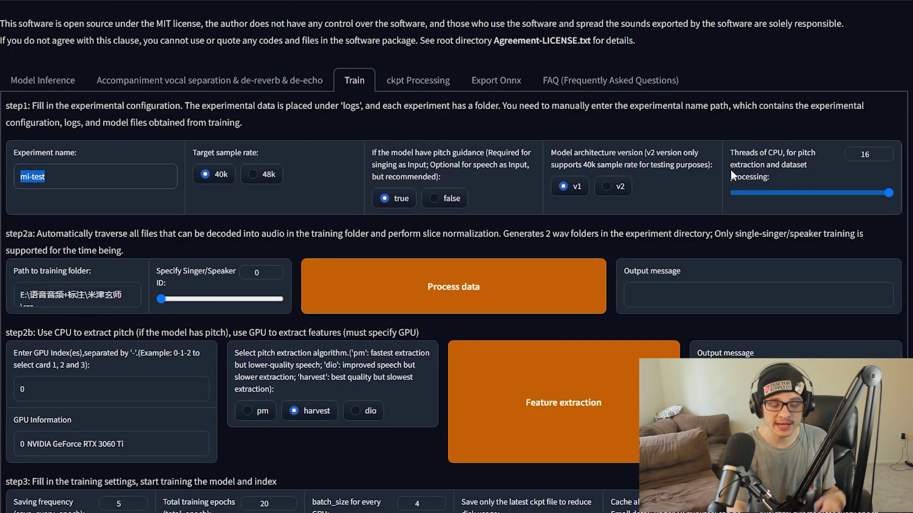
Name the experiment p3tro and keep the 40k target sample rate.
text(p3tro)
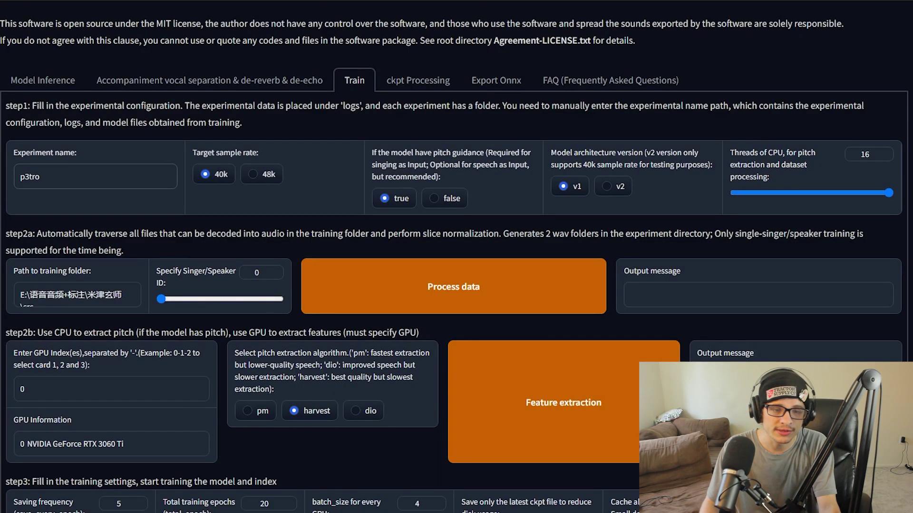
click(205, 174)
triple_click(411, 165)
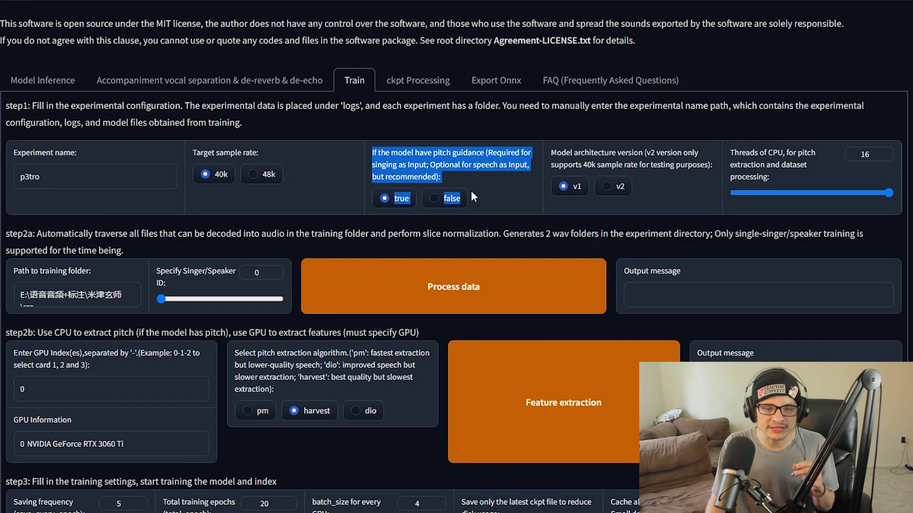
click(499, 187)
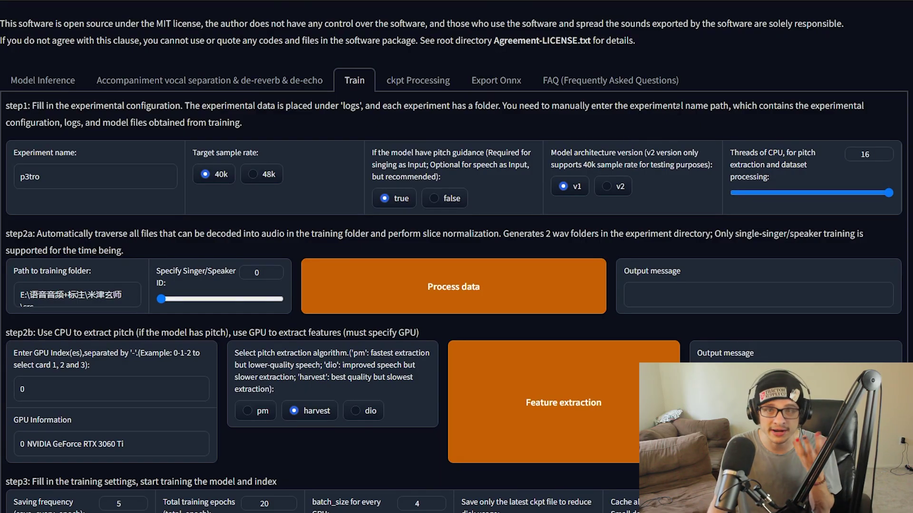
Copy the p3tro dataset folder's path and return to the training page.
scroll(76, 295, down, 1)
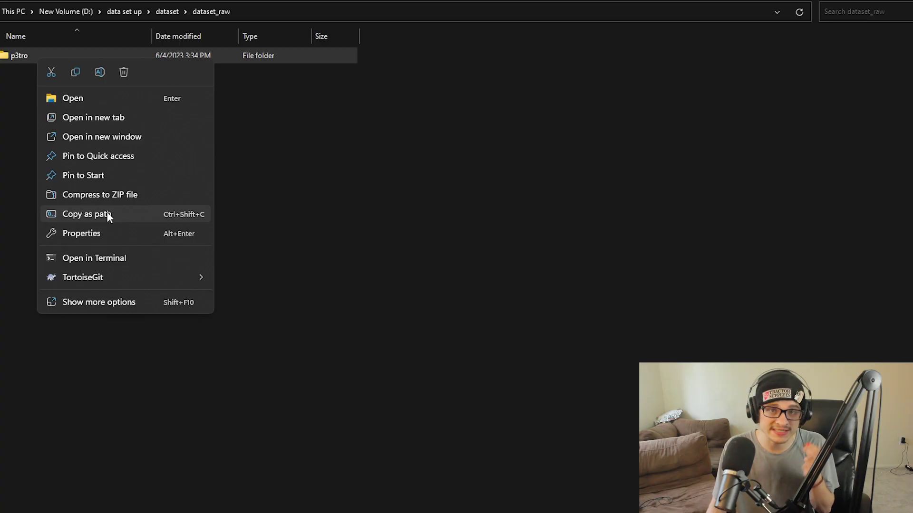
click(106, 214)
key(alt+Tab)
Replace the training-folder path with the p3tro dataset path and run Process data.
key(ctrl+a)
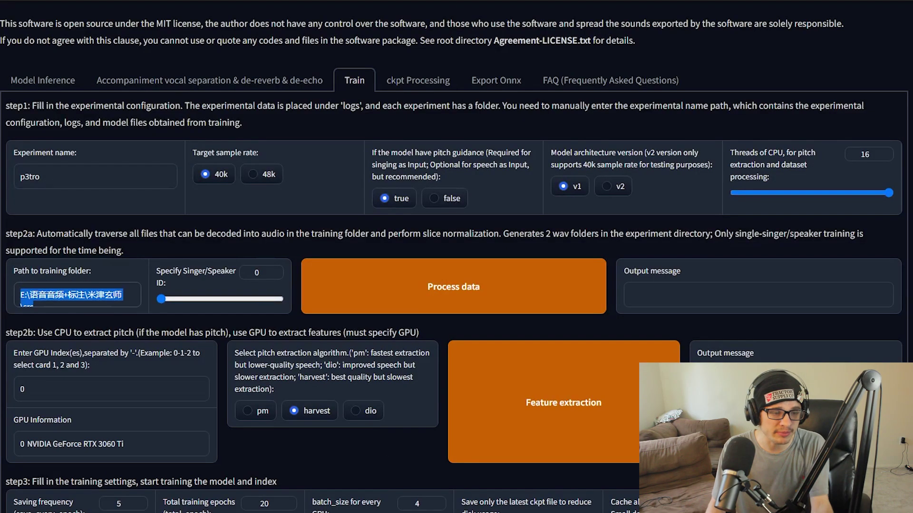
key(ctrl+v)
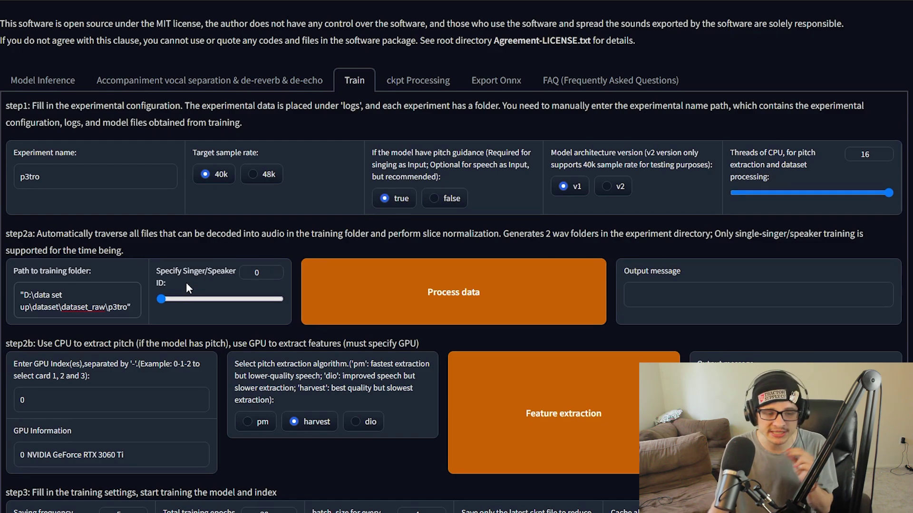
click(399, 284)
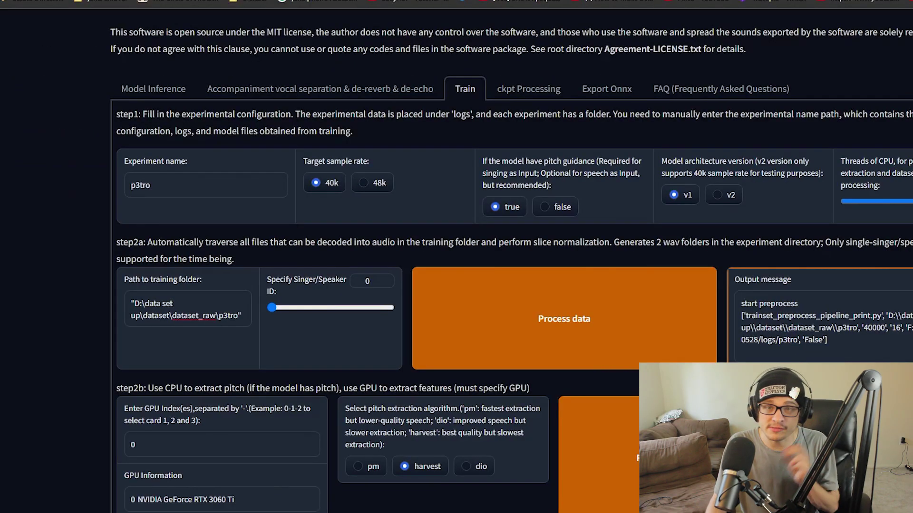
Check the console for 'end preprocess', then go up to the RVC-beta-v2-0528 folder.
key(alt+Tab)
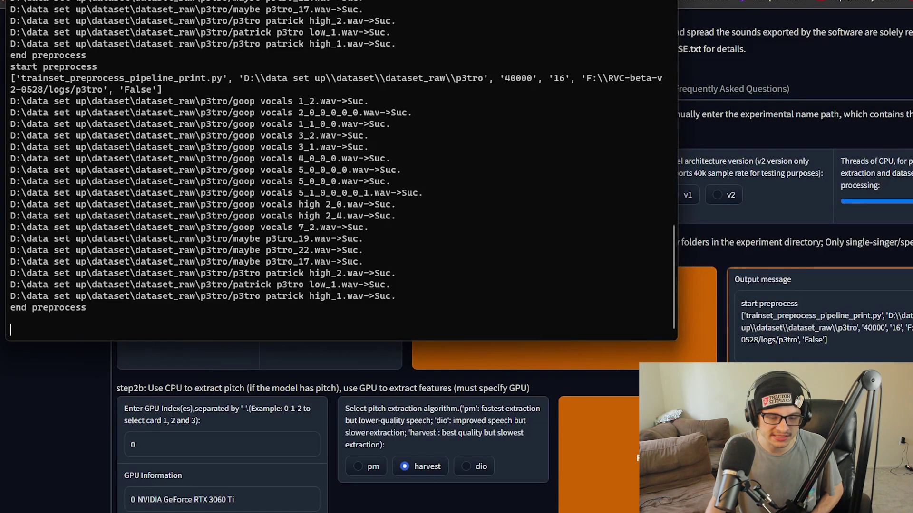
key(alt+Tab)
click(142, 10)
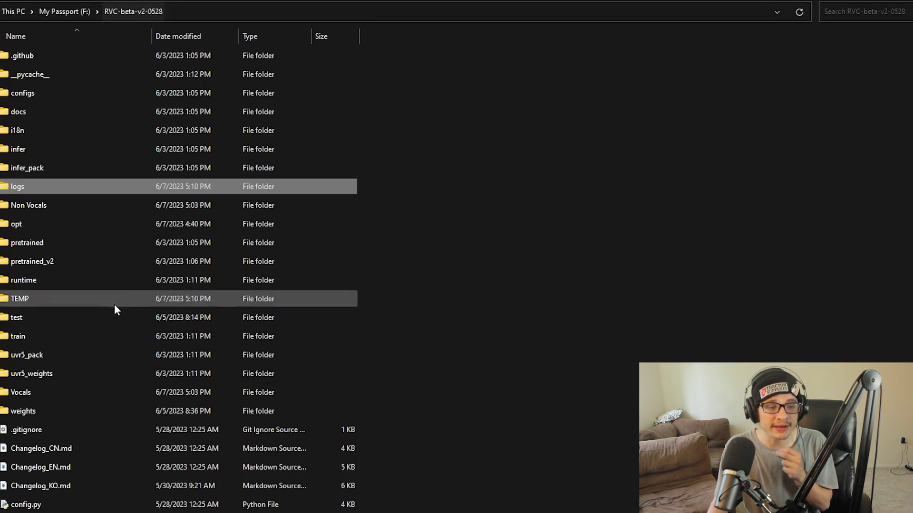
Browse into logs\p3tro\0_gt_wavs and scroll through the sliced WAV clips.
double_click(74, 188)
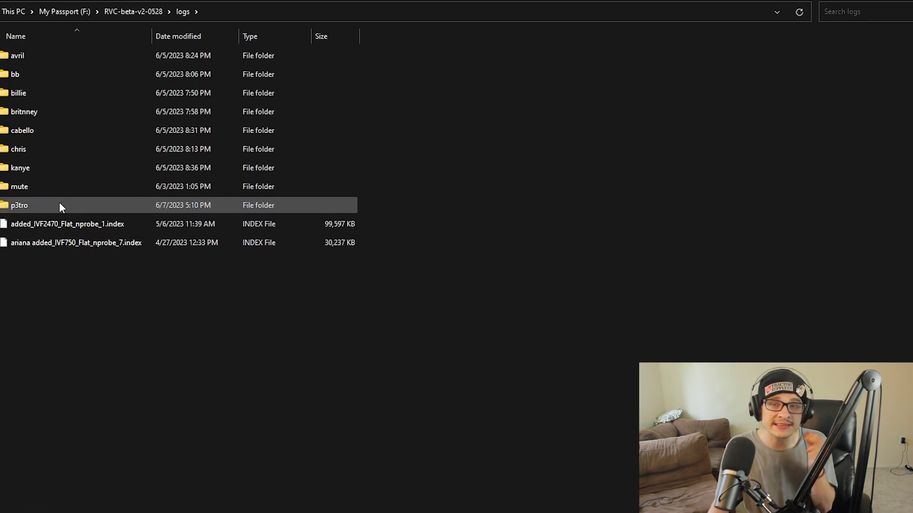
double_click(59, 205)
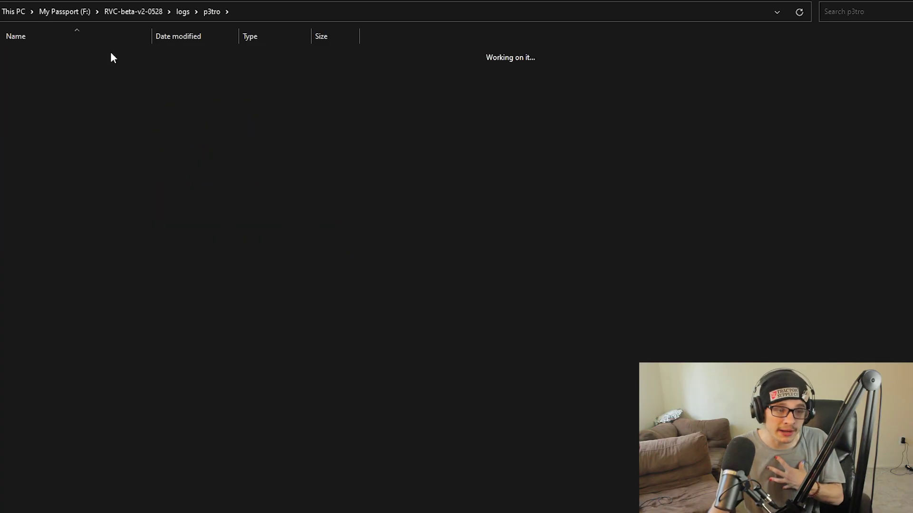
double_click(110, 56)
scroll(94, 155, down, 5)
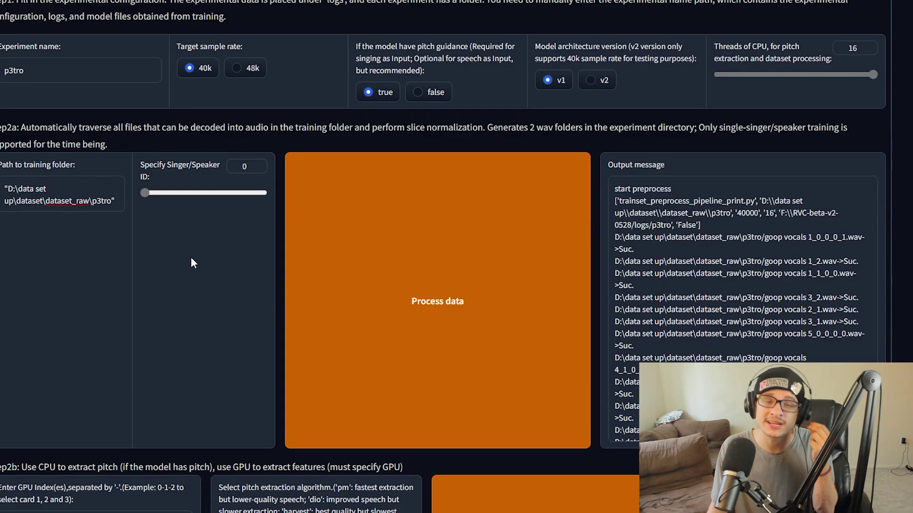
Run feature extraction on GPU 0 with harvest pitch and confirm all-feature-done.
scroll(191, 258, down, 5)
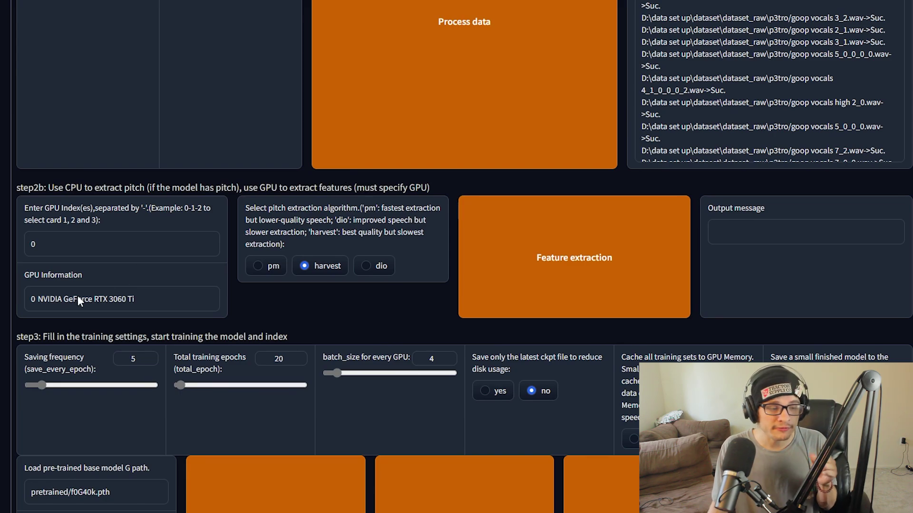
click(108, 247)
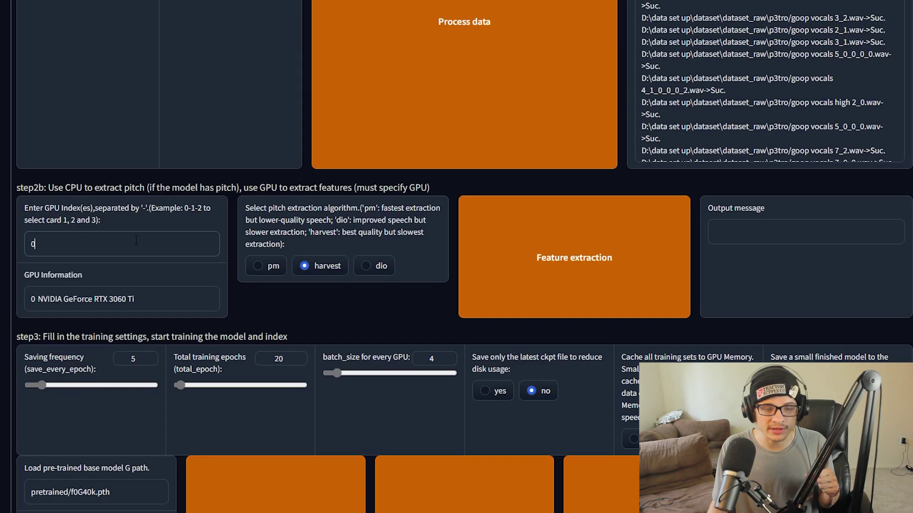
click(305, 268)
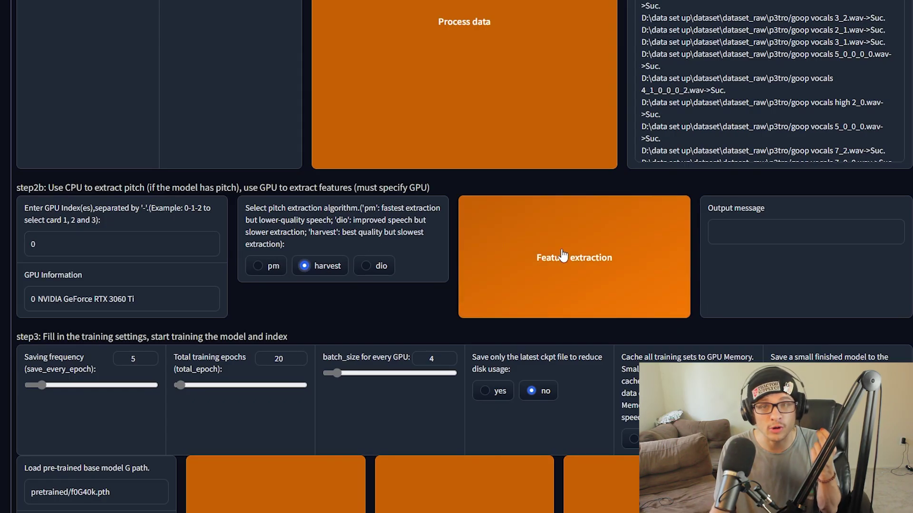
click(563, 255)
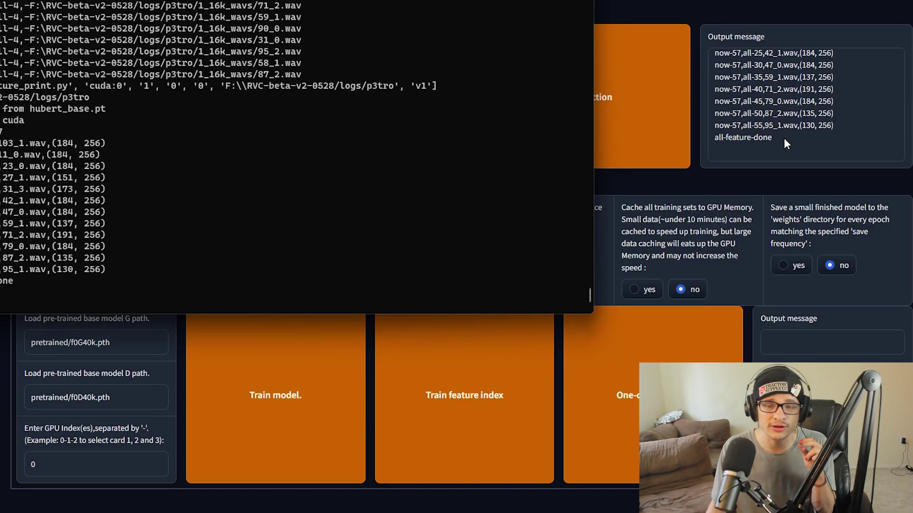
click(784, 139)
drag(721, 138, 713, 138)
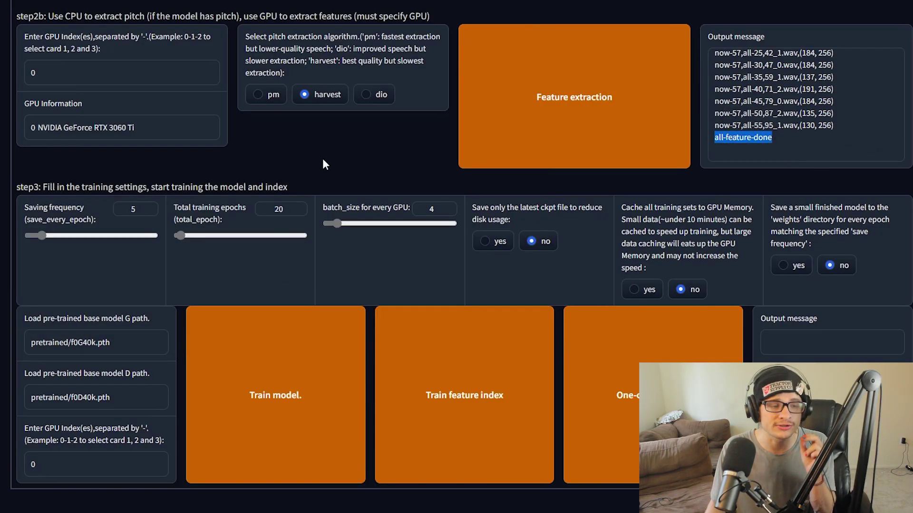
Set saving every 50 epochs, keep only the latest checkpoint, and cache training sets in GPU memory.
click(284, 159)
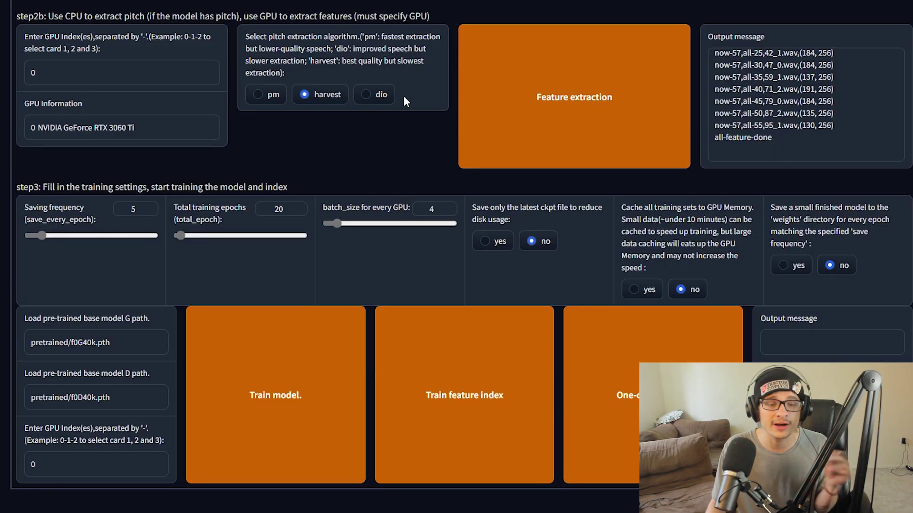
click(154, 235)
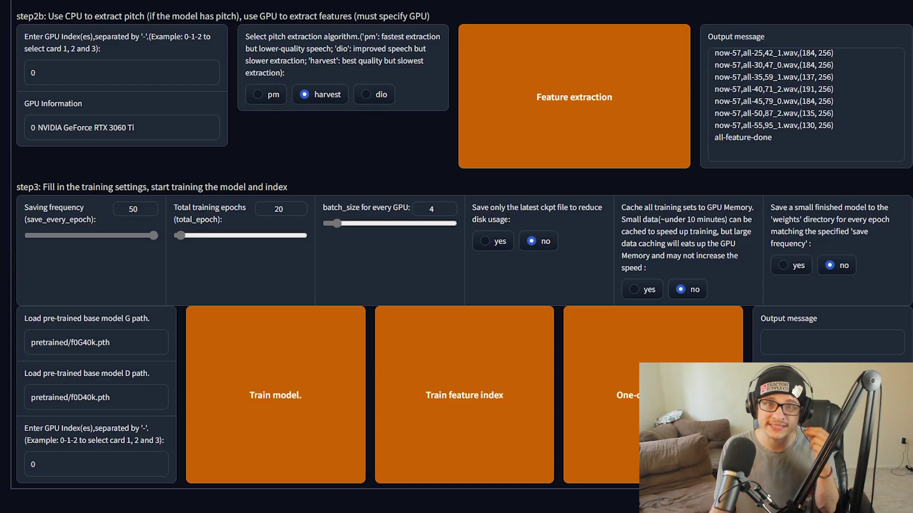
click(485, 242)
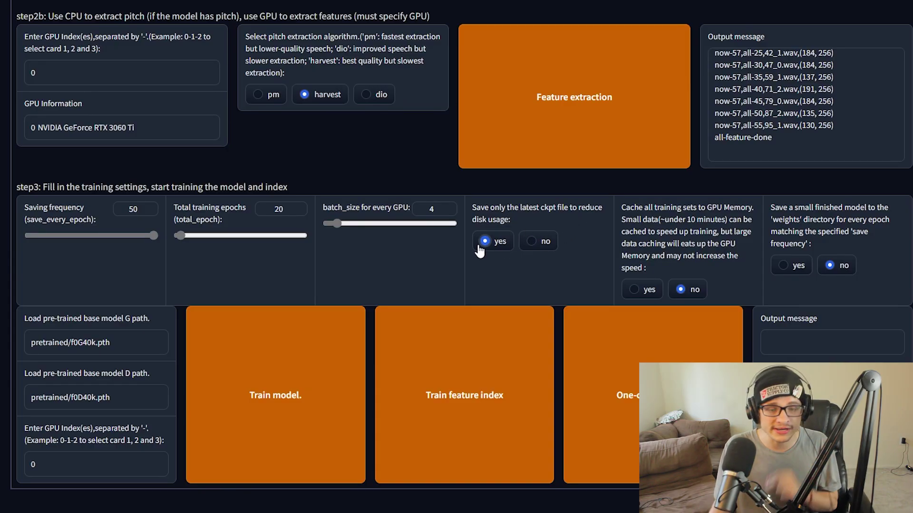
click(634, 290)
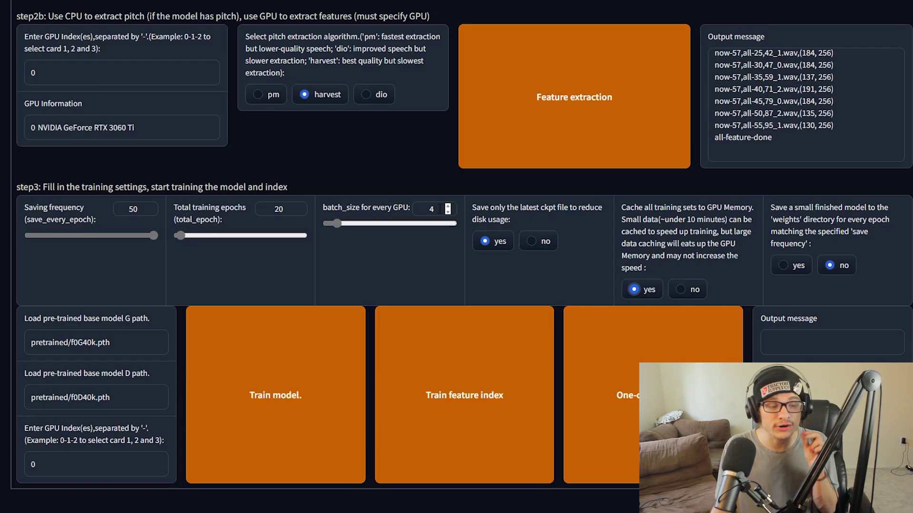
click(118, 348)
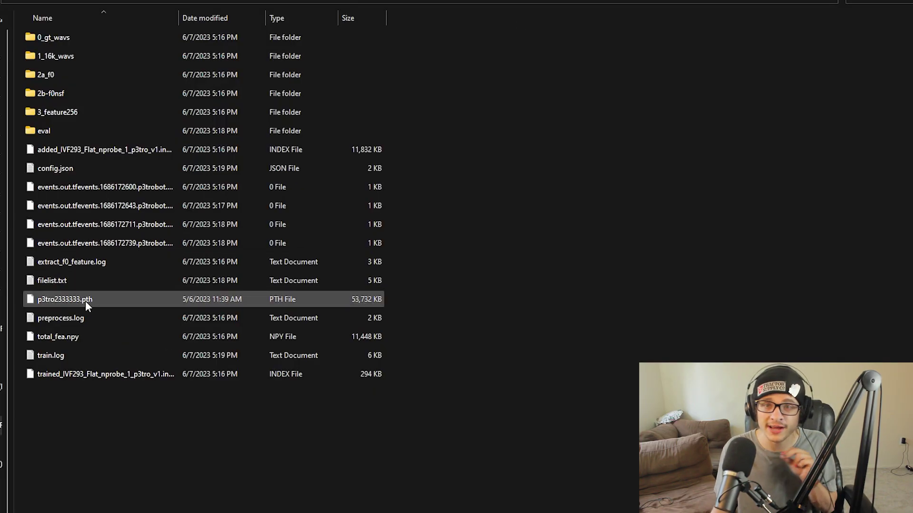
Point out the p3tro .pth model and the added_ and trained_IVF293 index files in logs\p3tro.
mouse_move(52, 301)
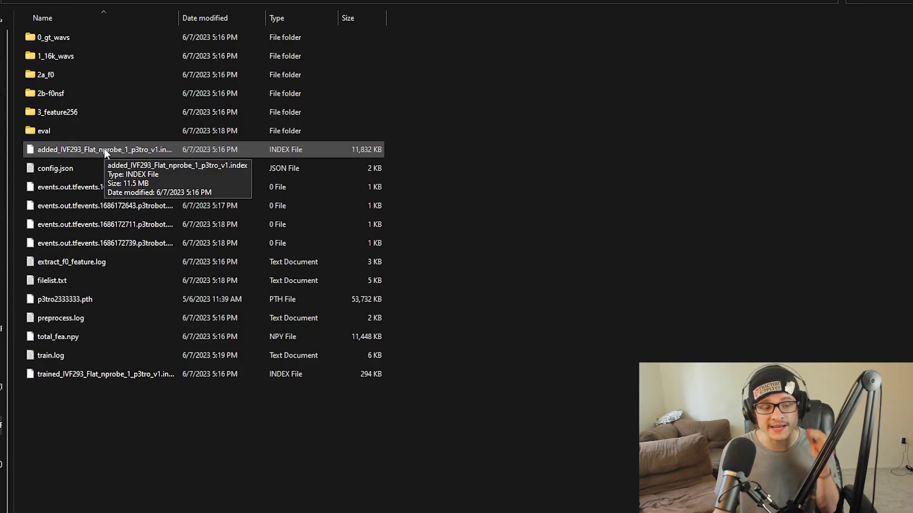
mouse_move(172, 381)
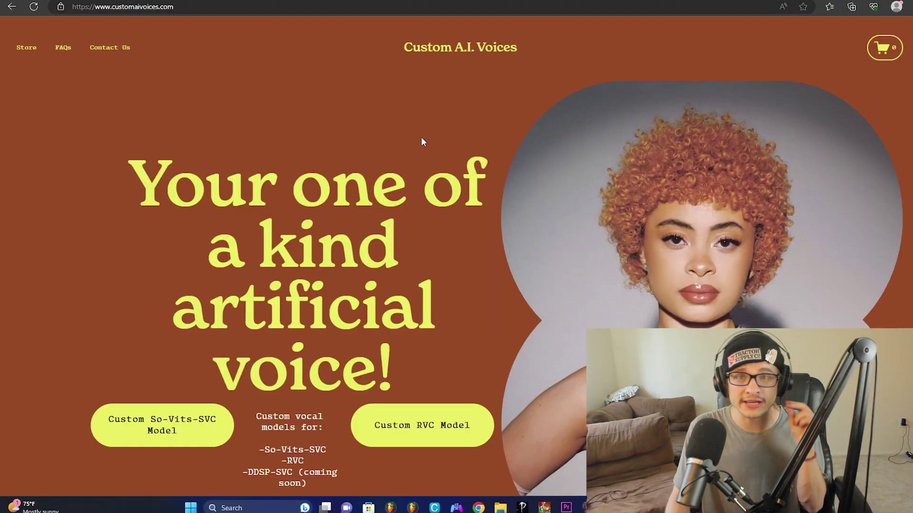
Go to the Custom RVC Model page from the Custom A.I. Voices home page.
scroll(421, 142, down, 3)
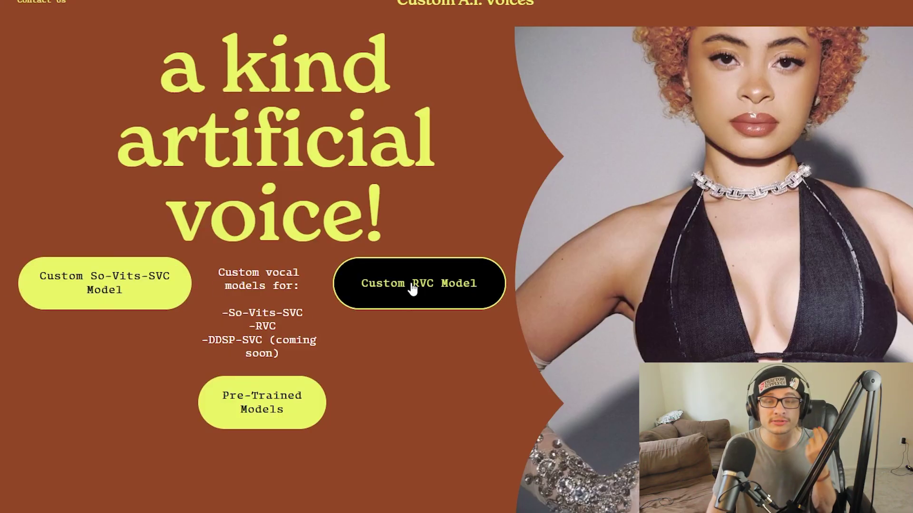
click(410, 289)
scroll(508, 307, down, 2)
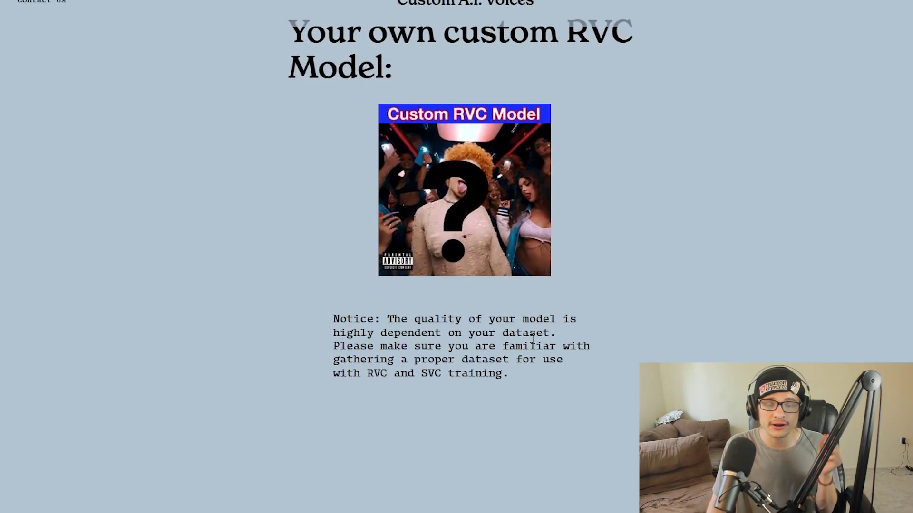